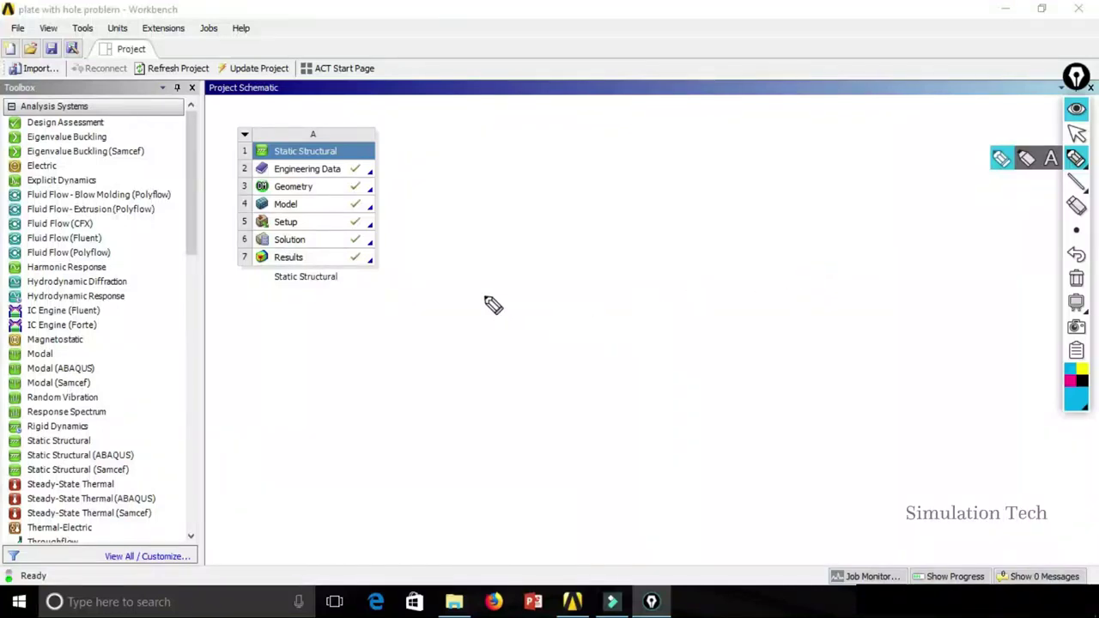
# Make Metric (kg,m,s,°C,A,N,V) the project's active unit system from the Units menu.
pyautogui.moveTo(556, 258)
pyautogui.mouseDown()
pyautogui.moveTo(541, 322)
pyautogui.moveTo(565, 297)
pyautogui.moveTo(581, 297)
pyautogui.moveTo(592, 316)
pyautogui.moveTo(600, 290)
pyautogui.moveTo(627, 312)
pyautogui.moveTo(629, 283)
pyautogui.mouseUp()
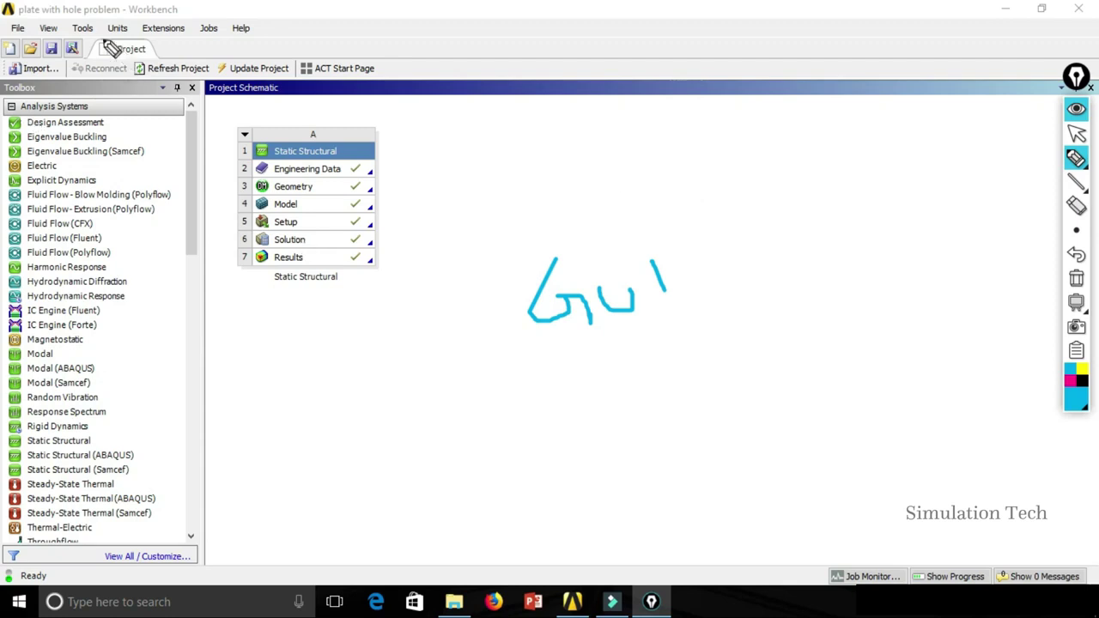
pyautogui.moveTo(96, 41); pyautogui.dragTo(140, 48)
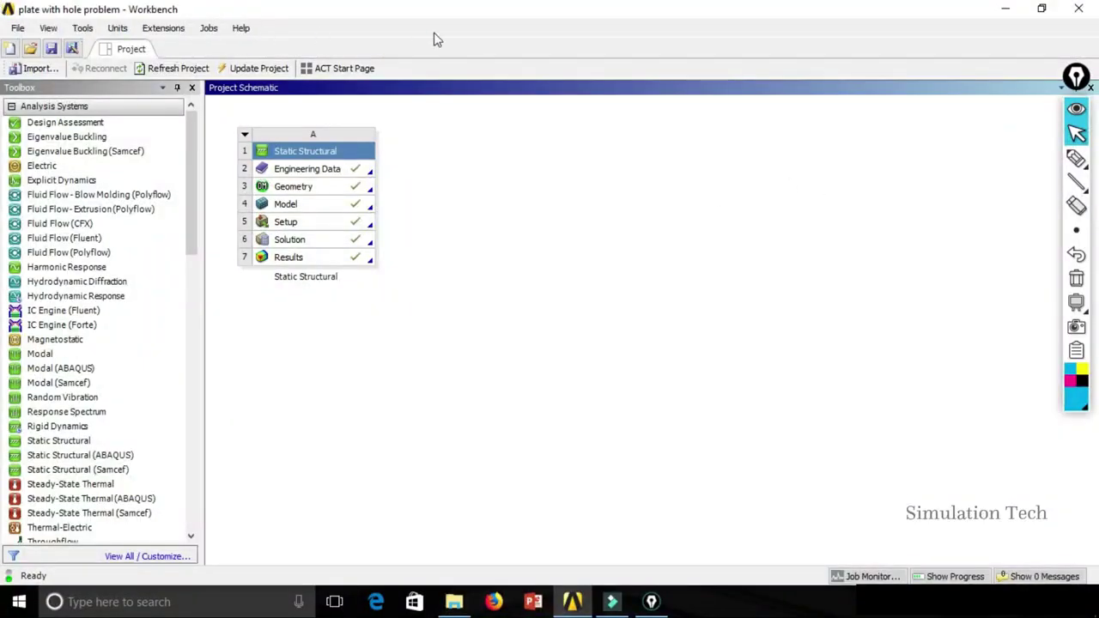
pyautogui.click(116, 31)
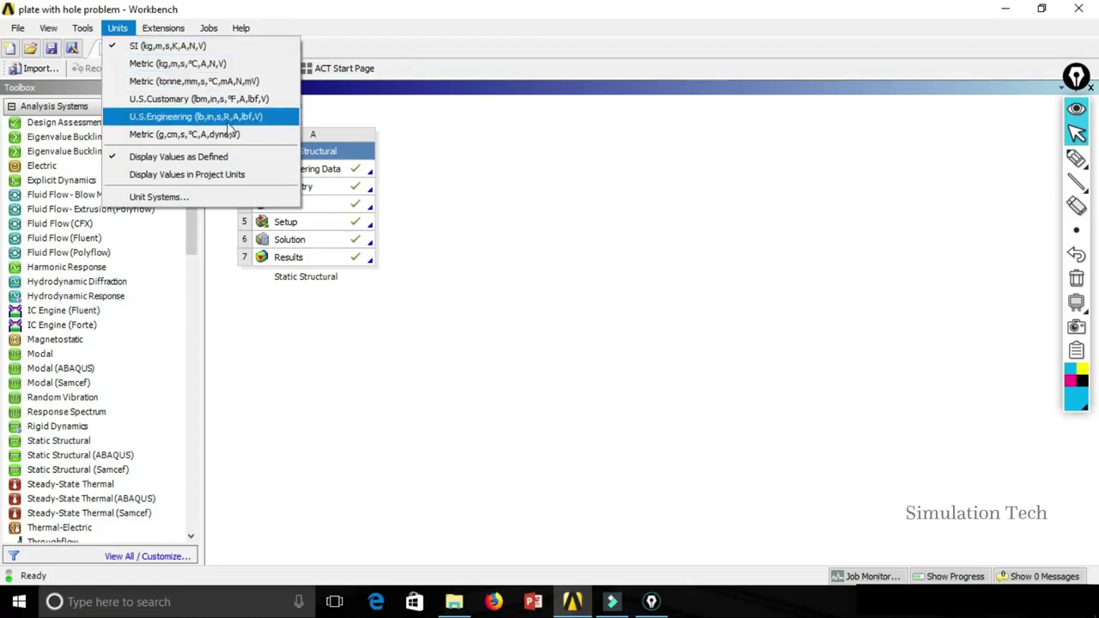
pyautogui.click(245, 65)
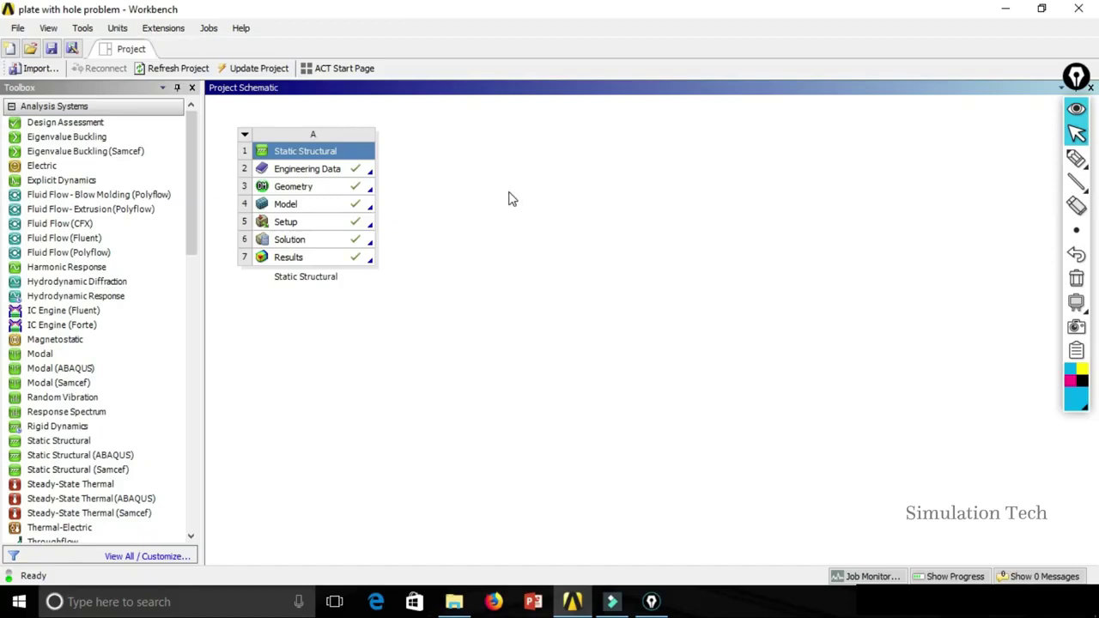
pyautogui.click(116, 29)
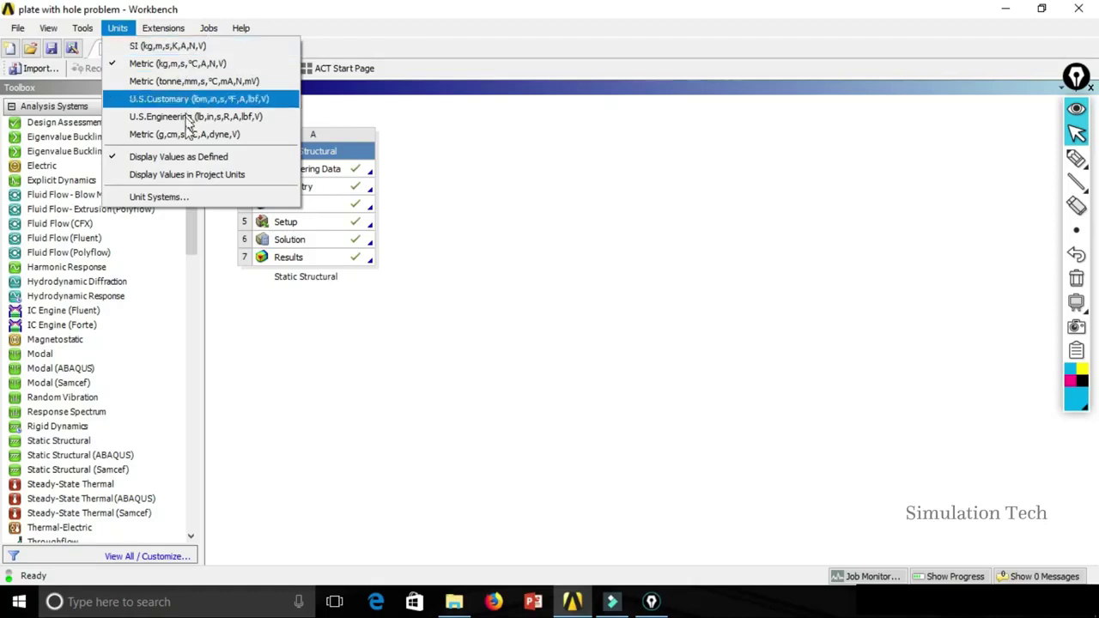
# Unsuppress DesignModeler Unit System (m, degree) in the Unit Systems dialog, then close it.
pyautogui.click(159, 196)
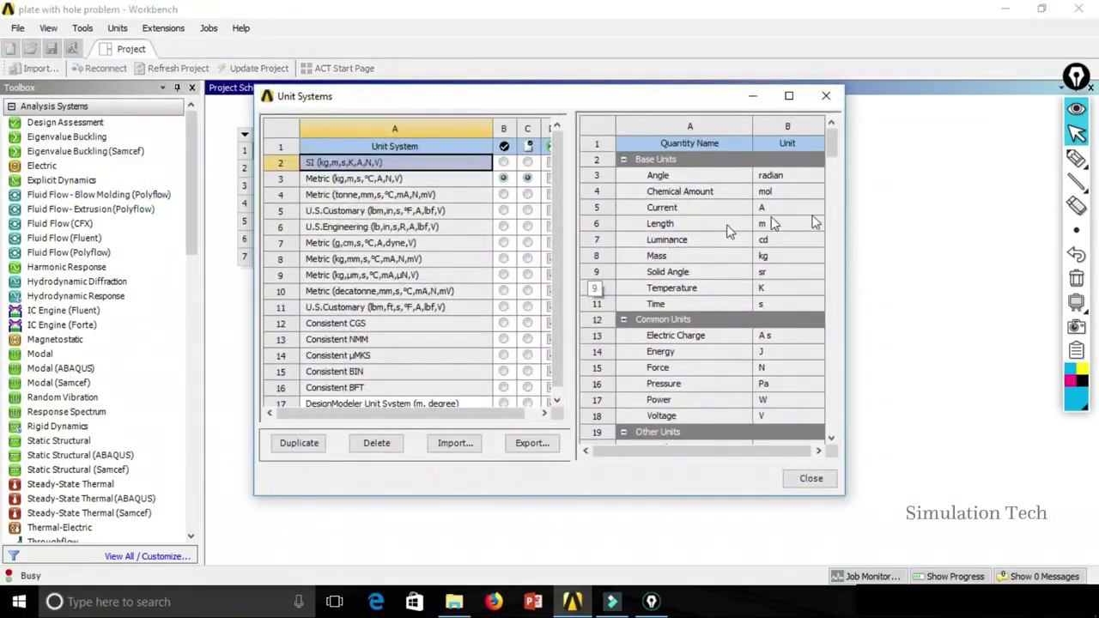
pyautogui.moveTo(846, 219); pyautogui.dragTo(975, 220)
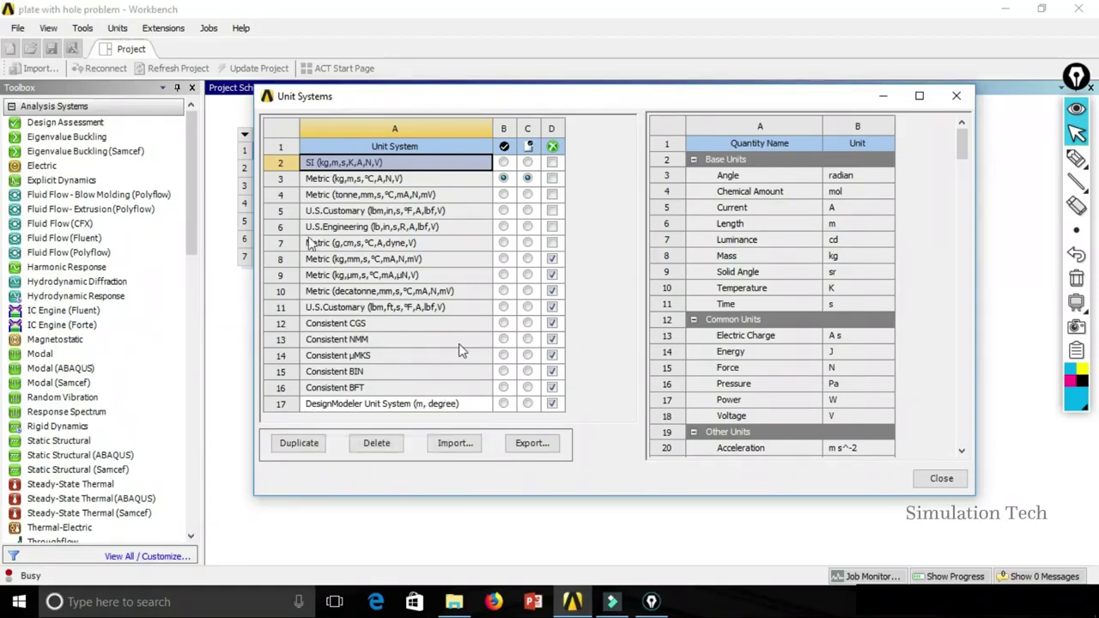
pyautogui.click(552, 405)
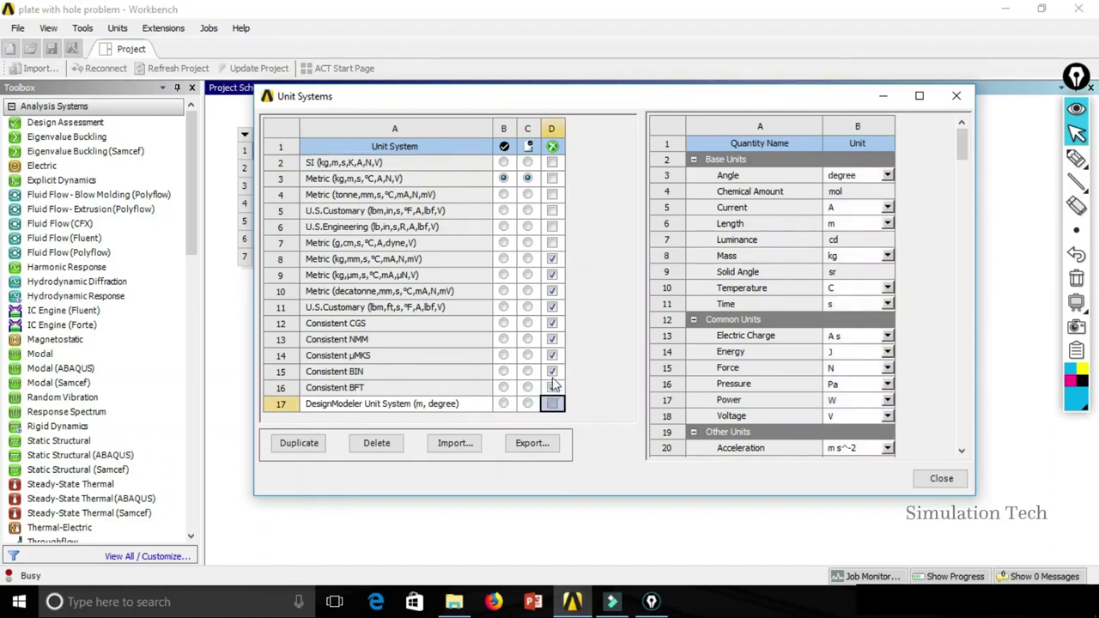
pyautogui.click(958, 482)
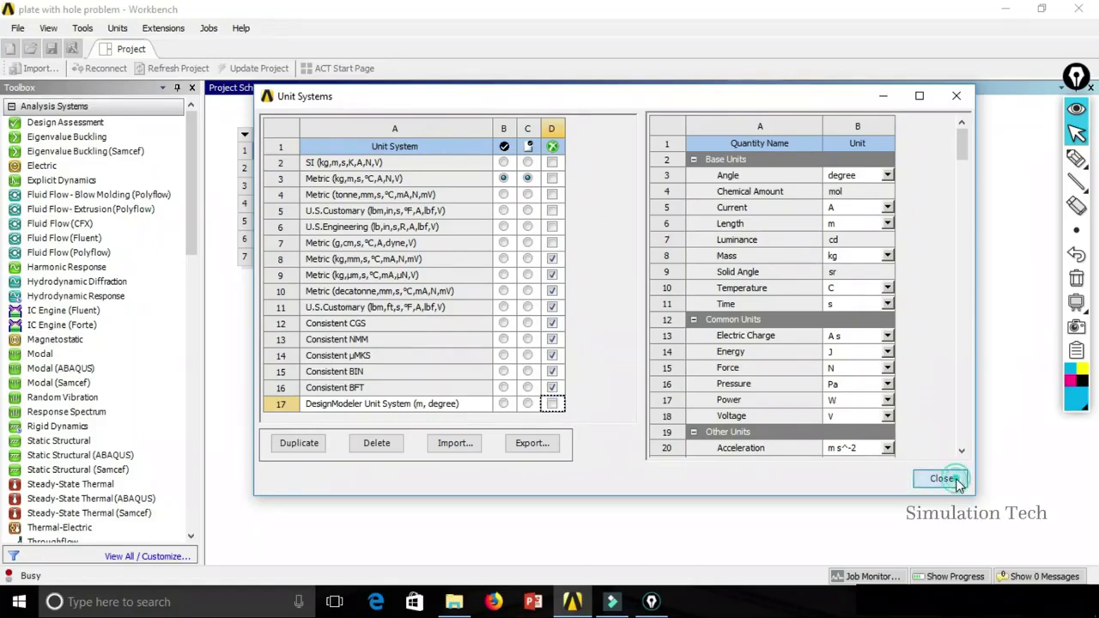
# Reopen the Unit Systems dialog from the Units menu.
pyautogui.click(120, 30)
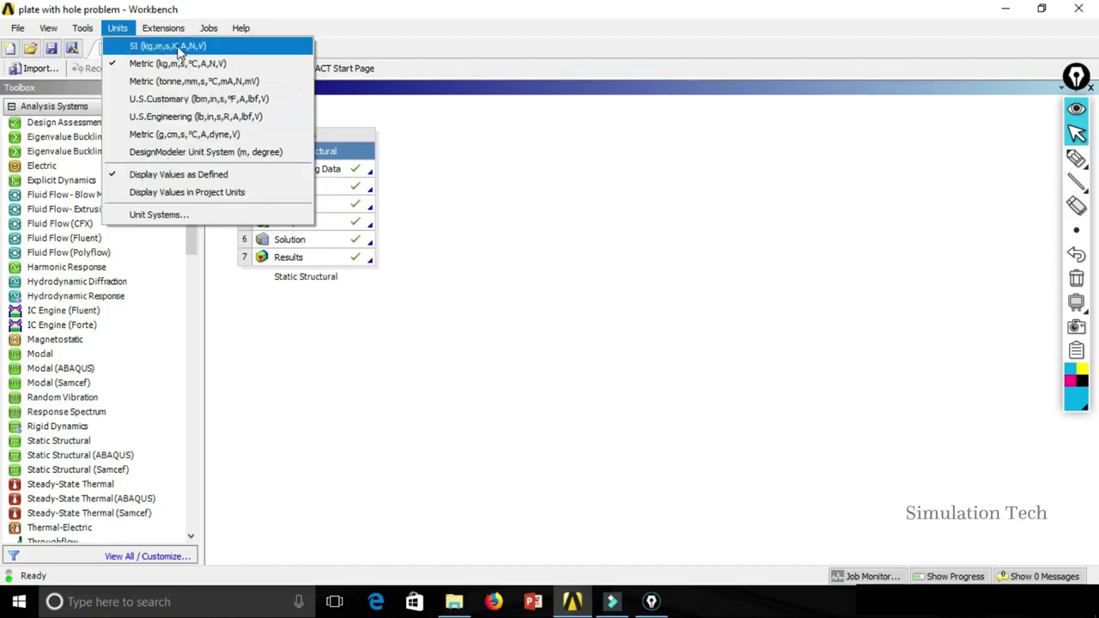
pyautogui.click(182, 215)
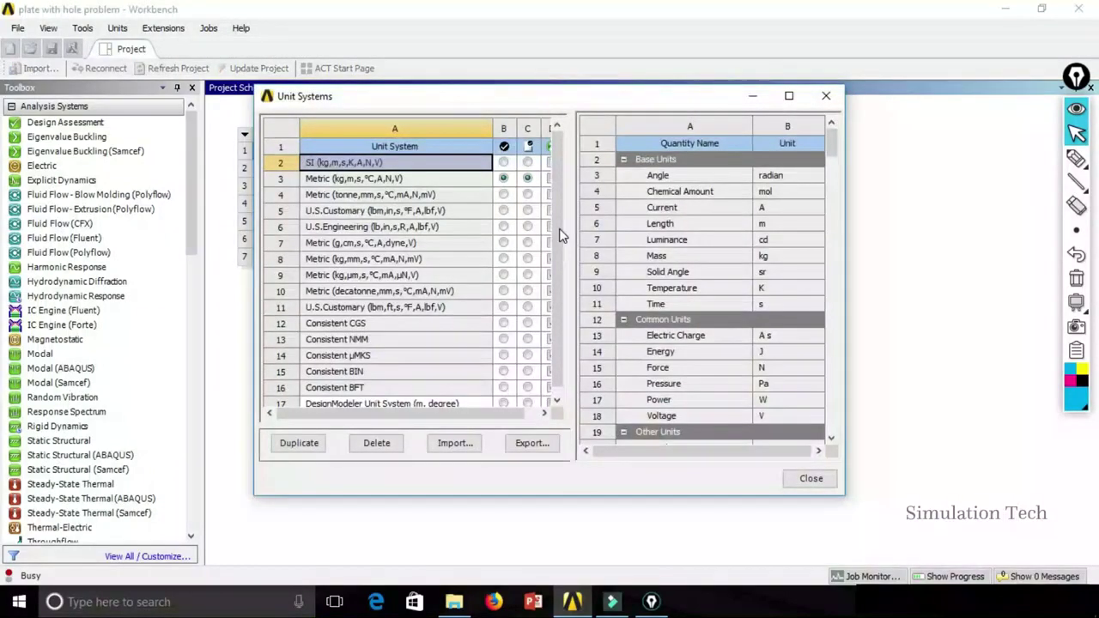
# Suppress U.S.Customary (lbm,in,s,°F,A,lbf,V) and select Metric (kg,m,s,°C,A,N,V) to view its units.
pyautogui.moveTo(844, 258); pyautogui.dragTo(997, 258)
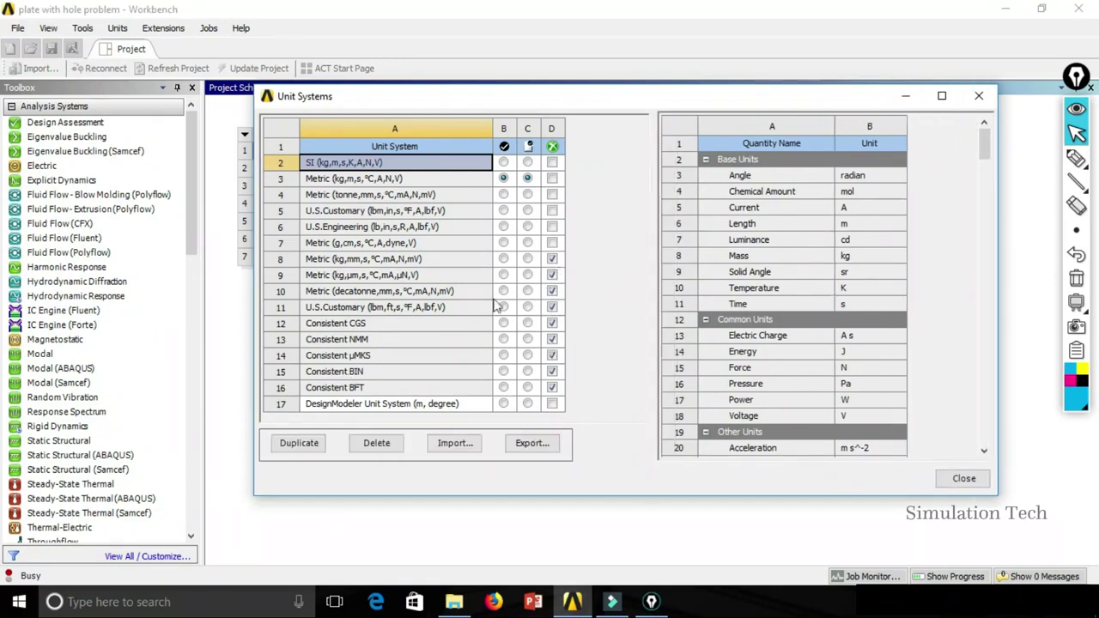
pyautogui.click(551, 211)
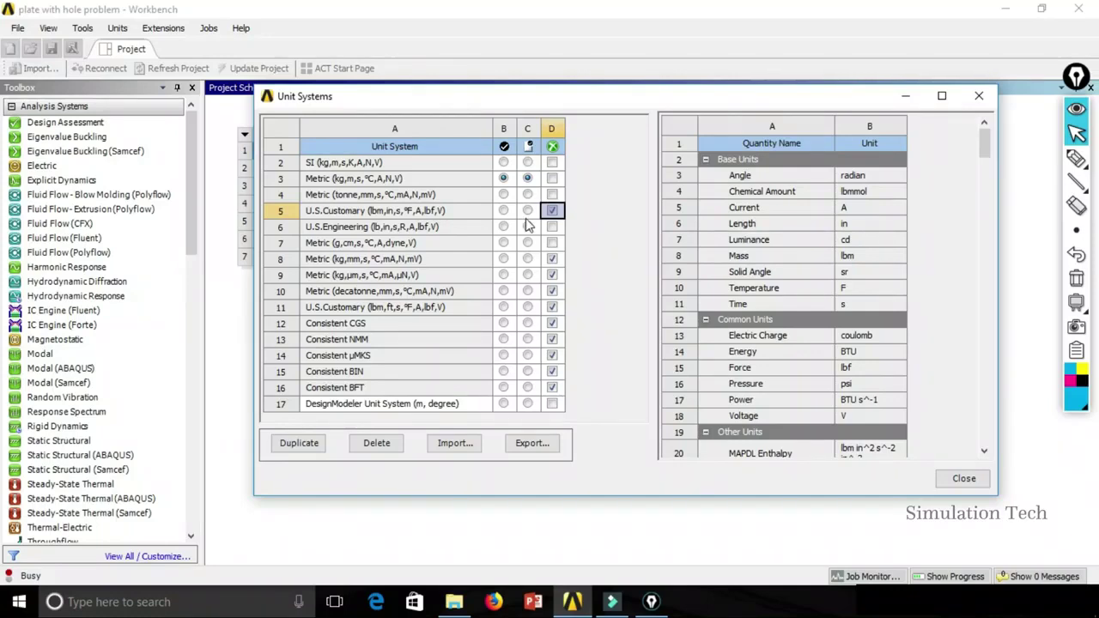
pyautogui.click(351, 182)
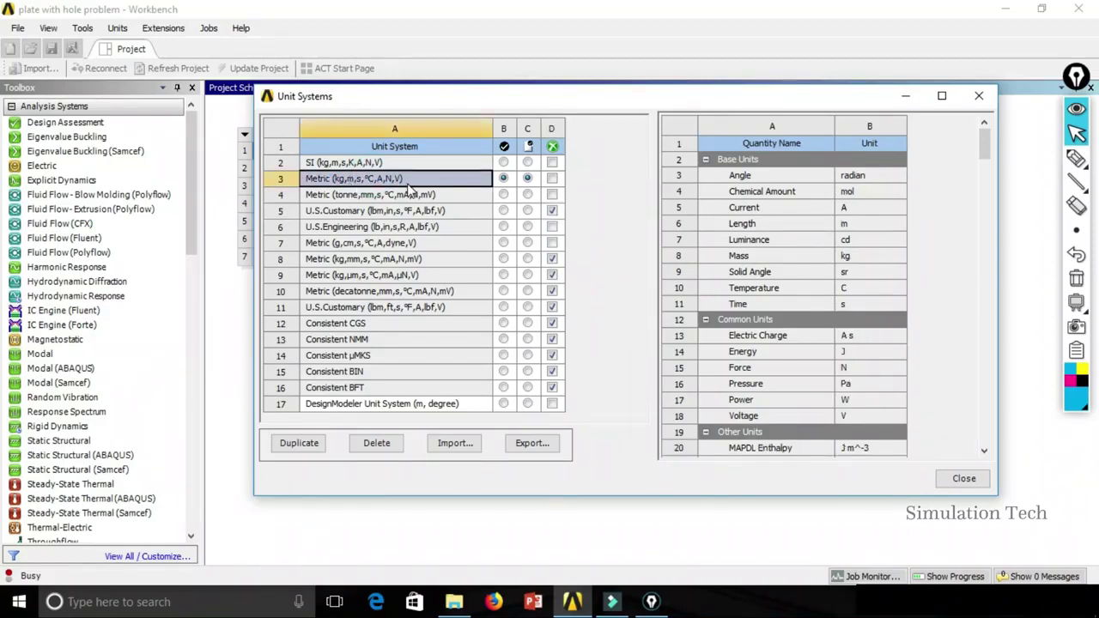
# Duplicate the Metric system and rename the new row 18 to 'User defined'.
pyautogui.click(314, 443)
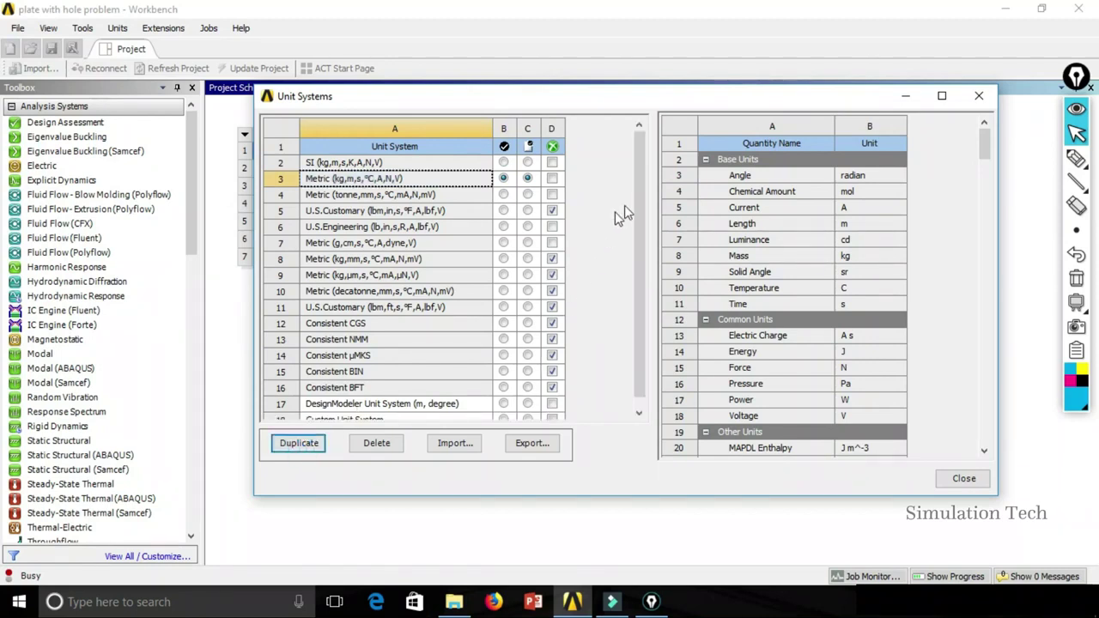
pyautogui.moveTo(639, 204); pyautogui.dragTo(631, 322)
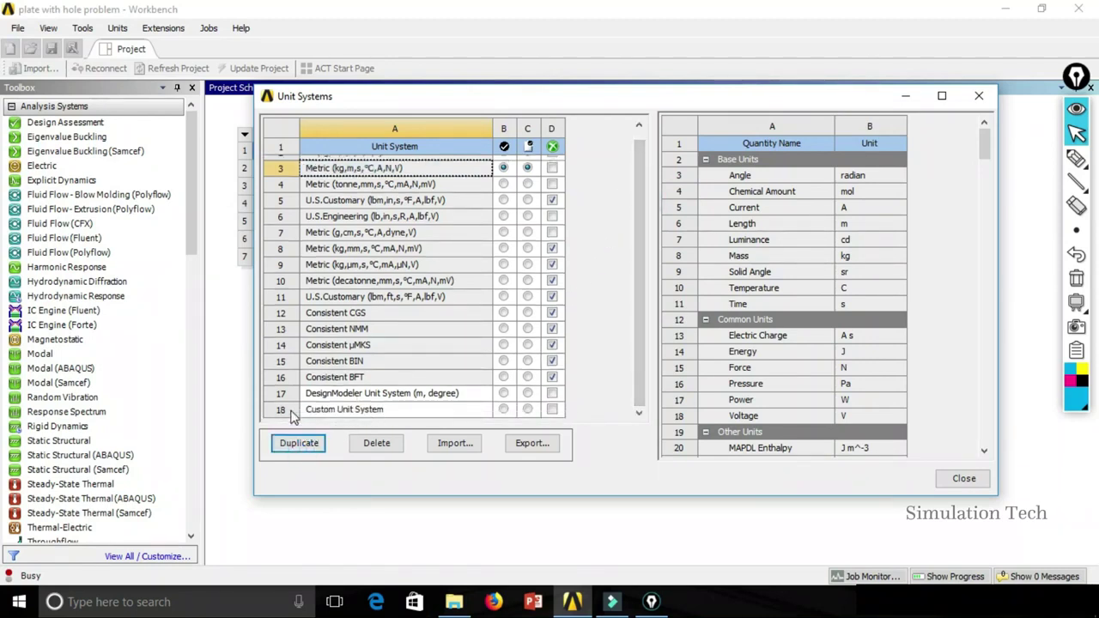
pyautogui.click(406, 410)
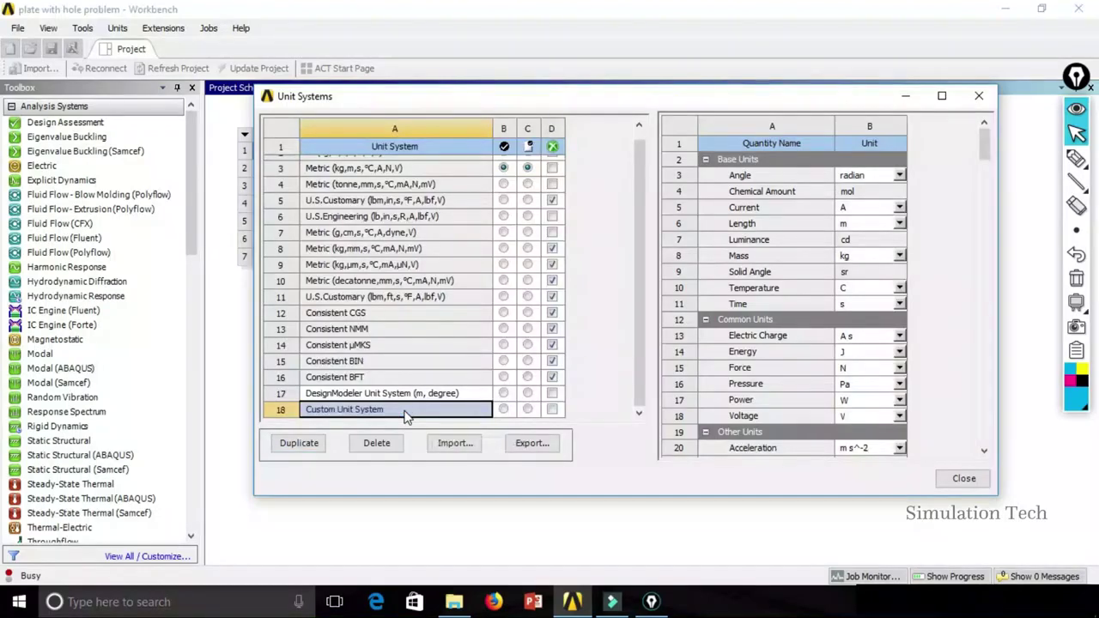
pyautogui.click(406, 412)
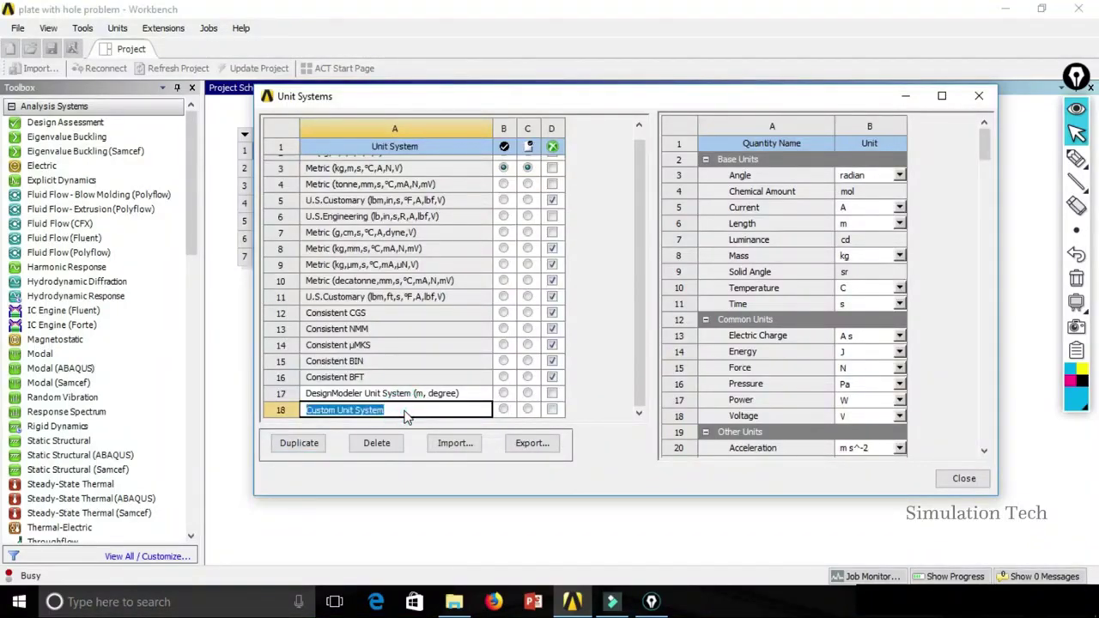
pyautogui.write('User defined')
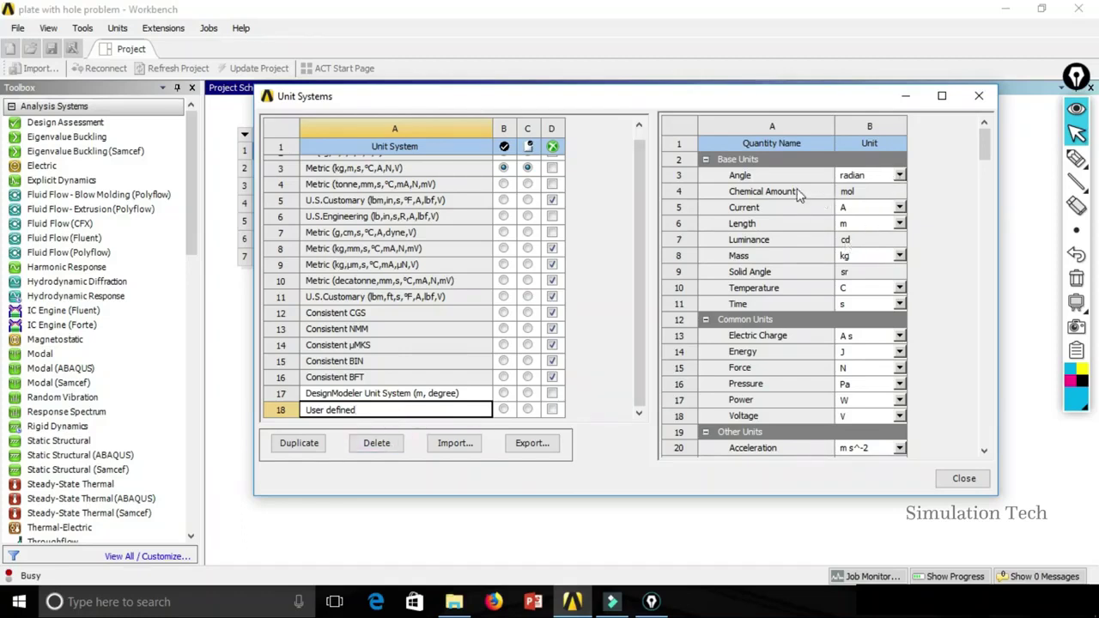
# Give User defined degree for Angle, mm for Length and K for Temperature, then close the dialog.
pyautogui.click(899, 176)
pyautogui.click(885, 200)
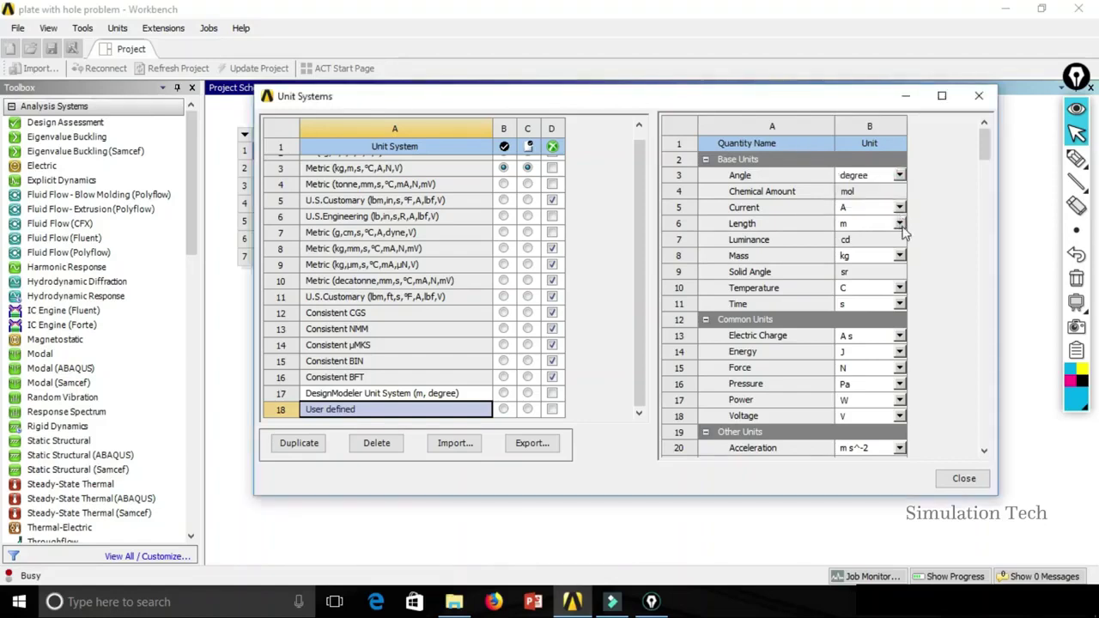
pyautogui.click(899, 225)
pyautogui.click(889, 255)
pyautogui.click(898, 288)
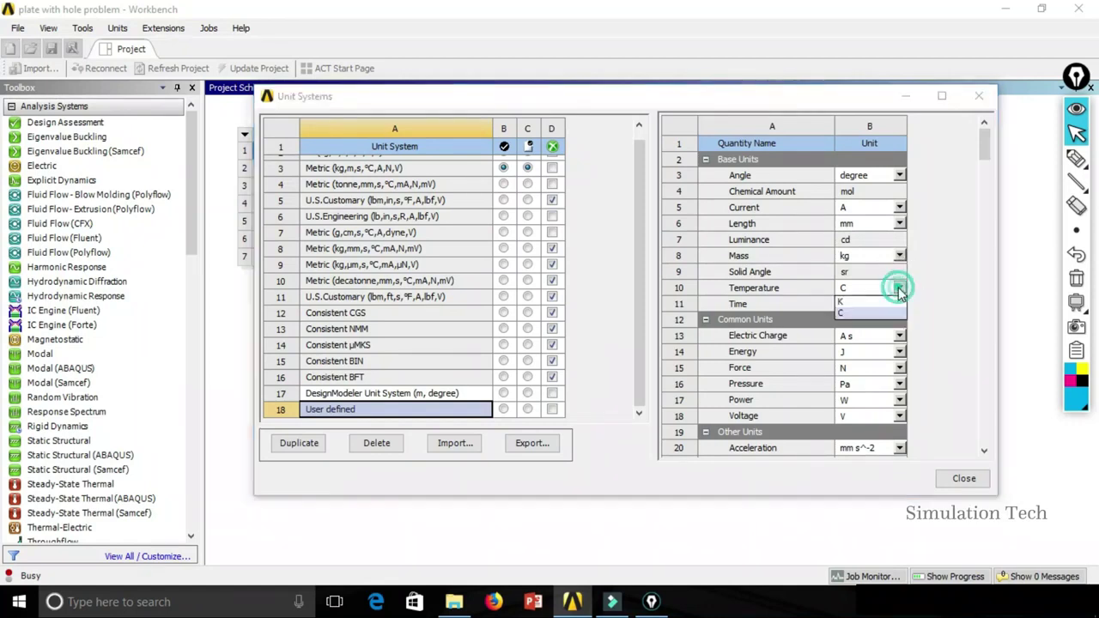
pyautogui.click(874, 299)
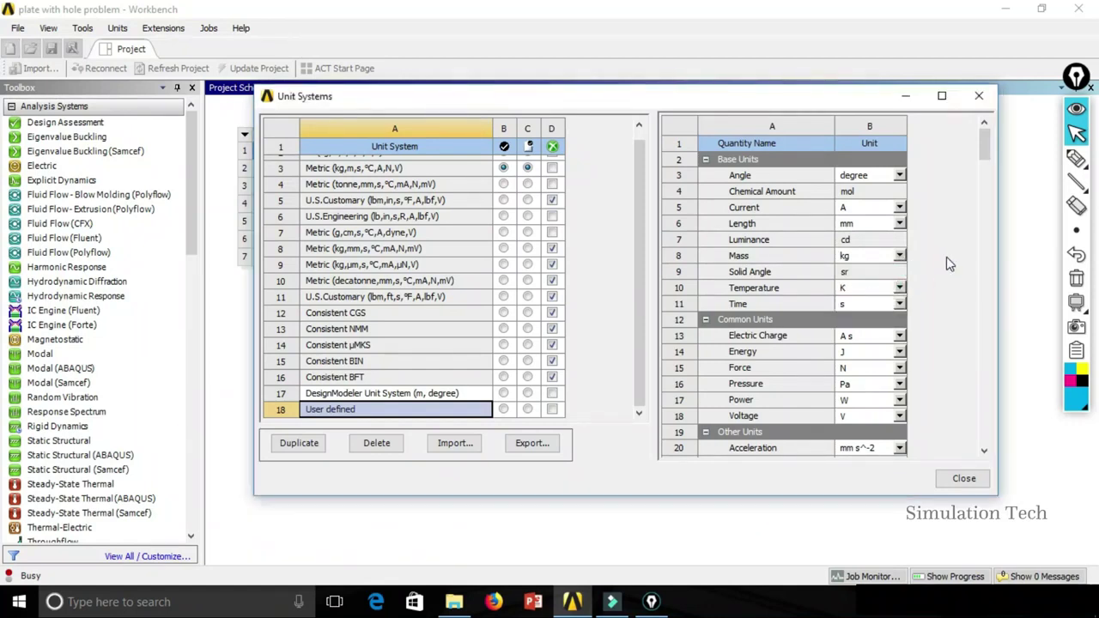
pyautogui.moveTo(978, 140); pyautogui.dragTo(986, 273)
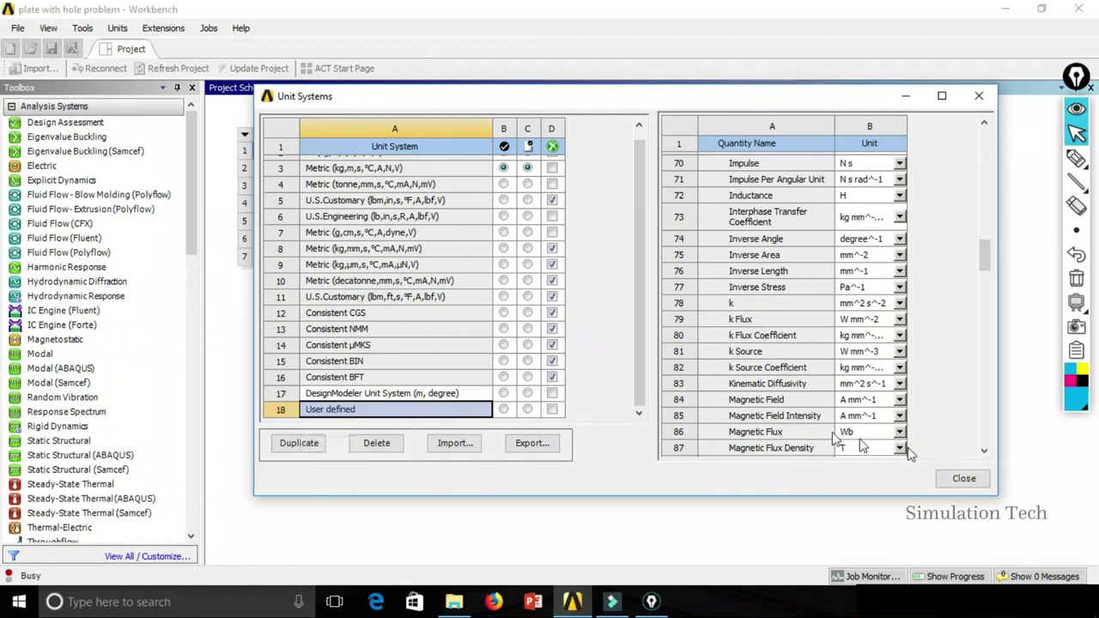
pyautogui.click(964, 480)
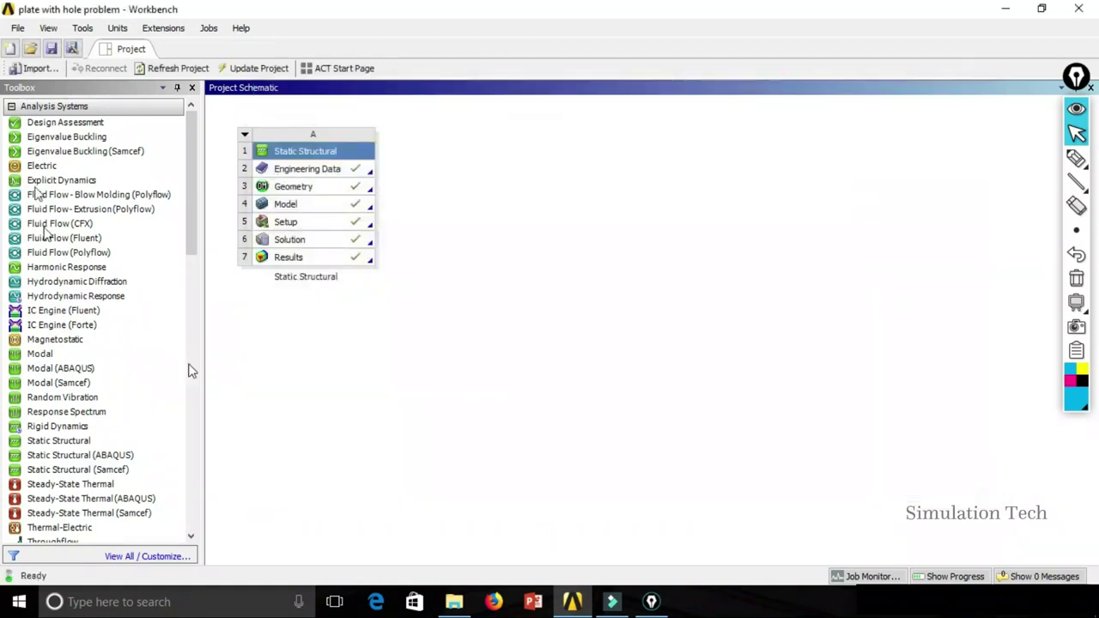
# Activate the User defined unit system and confirm it is checked in the Units menu.
pyautogui.click(120, 28)
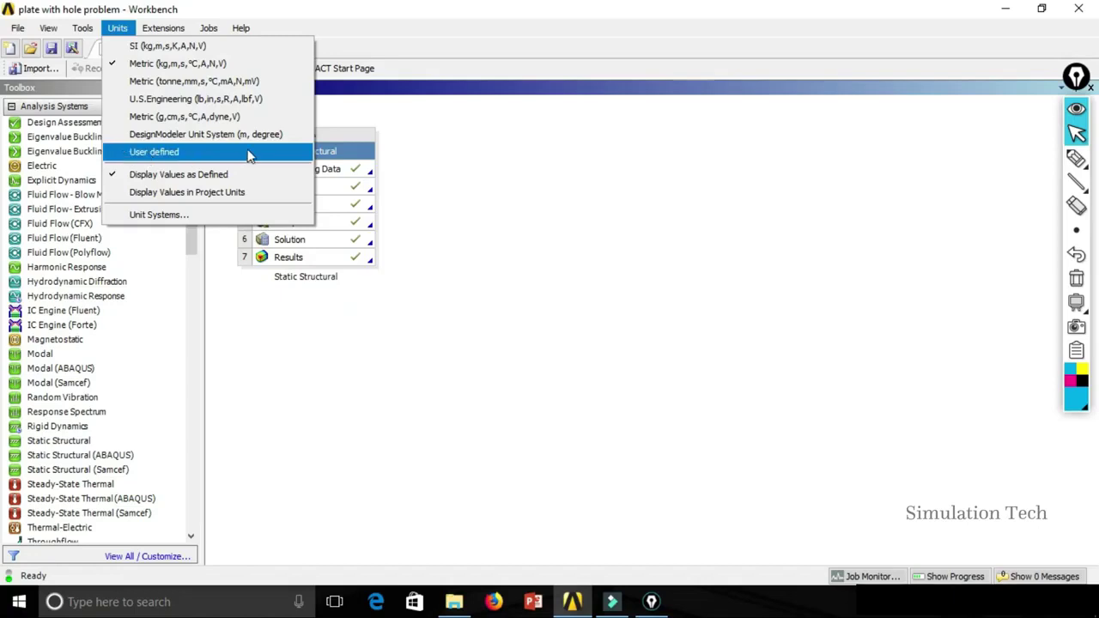
pyautogui.click(190, 154)
pyautogui.click(118, 28)
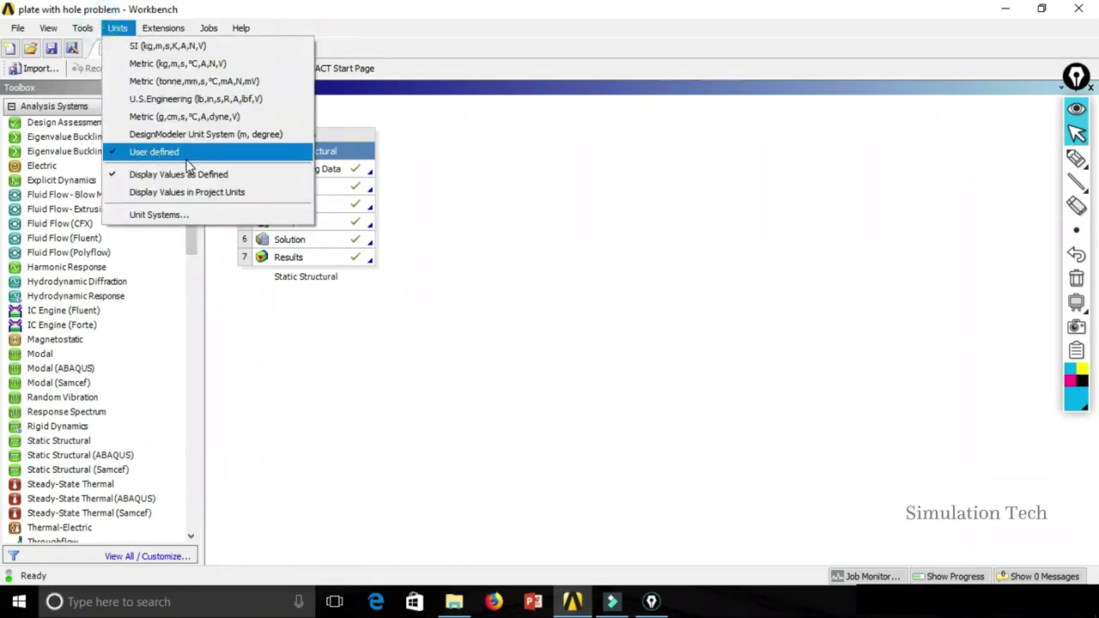
# Try twice to delete the in-use User defined system, dismissing each warning, then close the dialog.
pyautogui.click(176, 215)
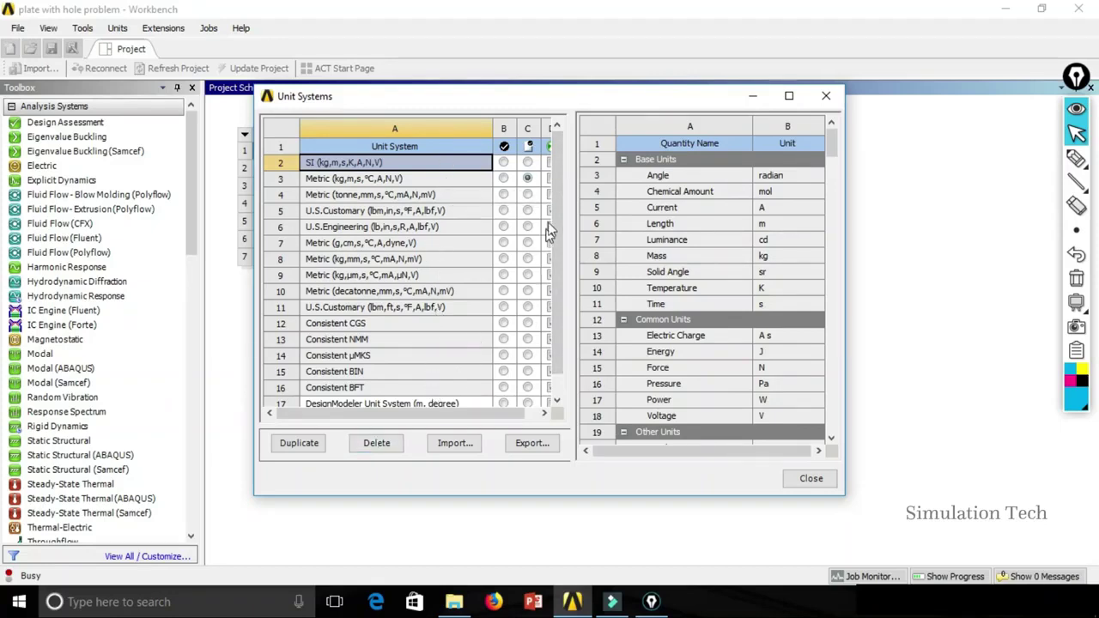
pyautogui.moveTo(557, 214); pyautogui.dragTo(550, 329)
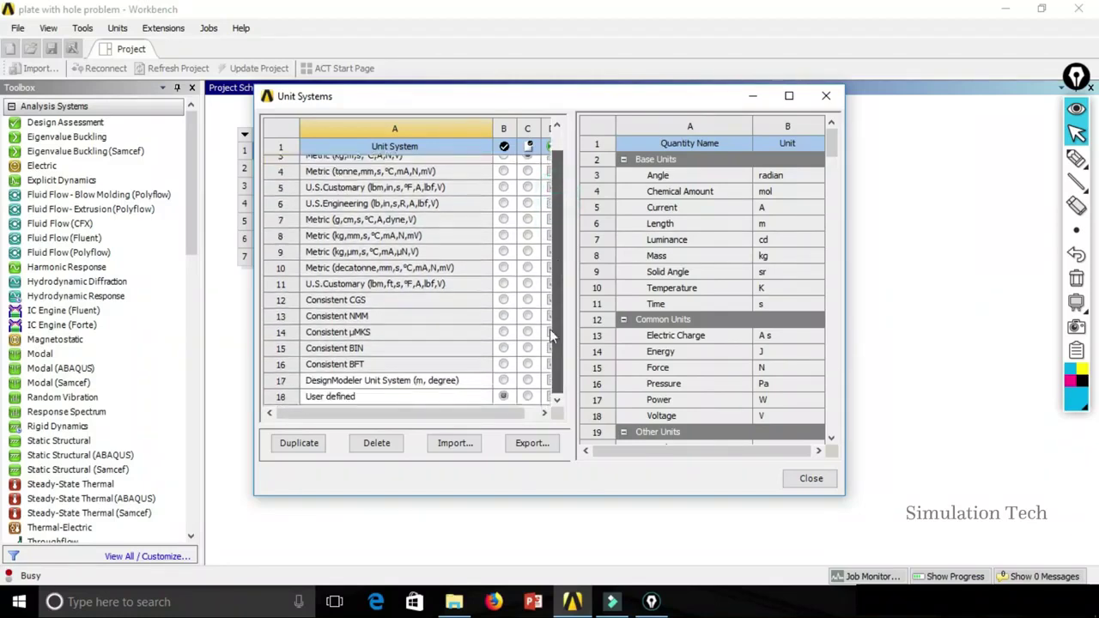
pyautogui.click(421, 392)
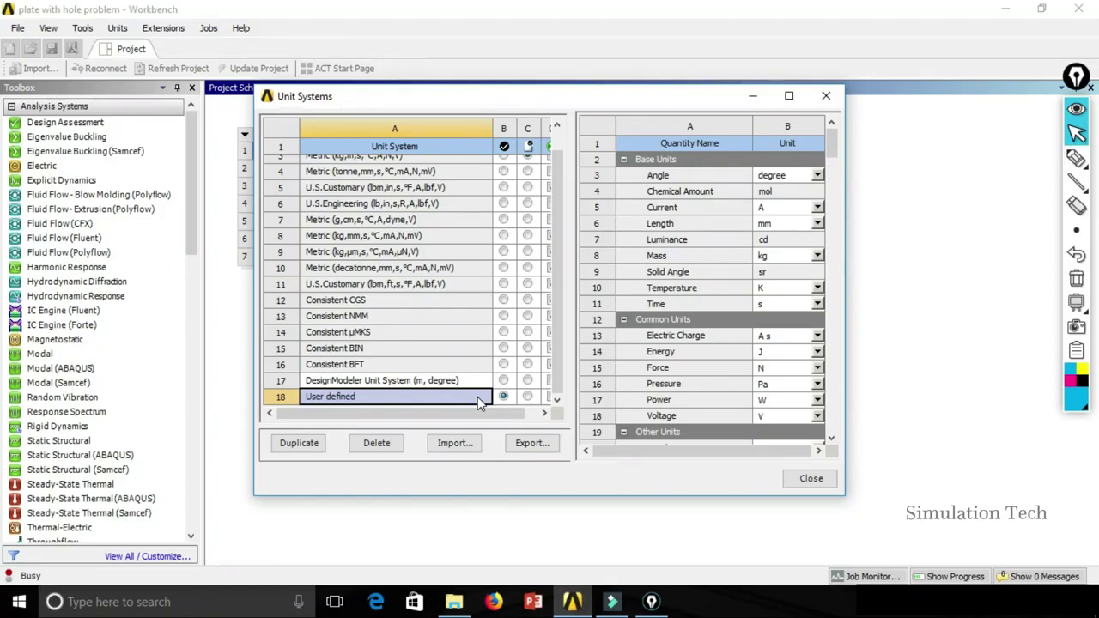
pyautogui.click(375, 444)
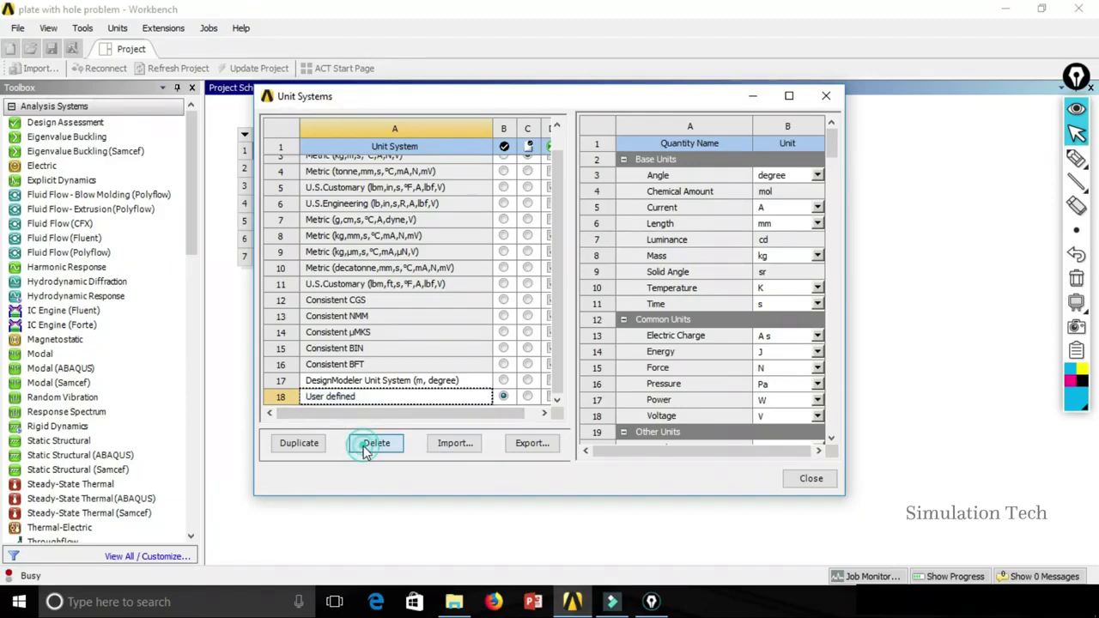
pyautogui.click(650, 326)
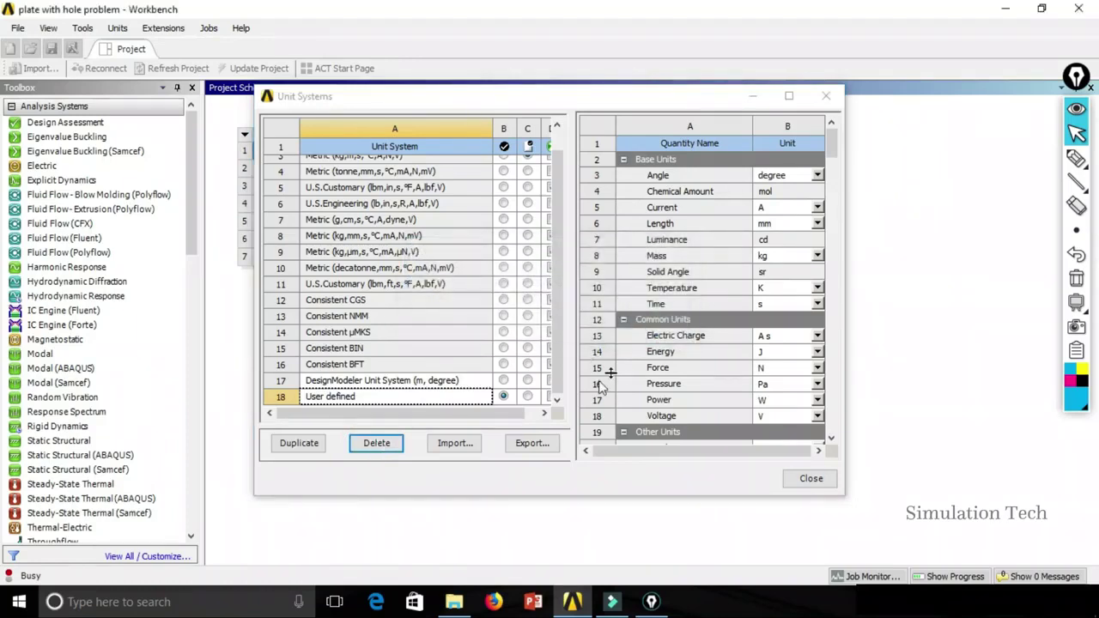
pyautogui.click(438, 396)
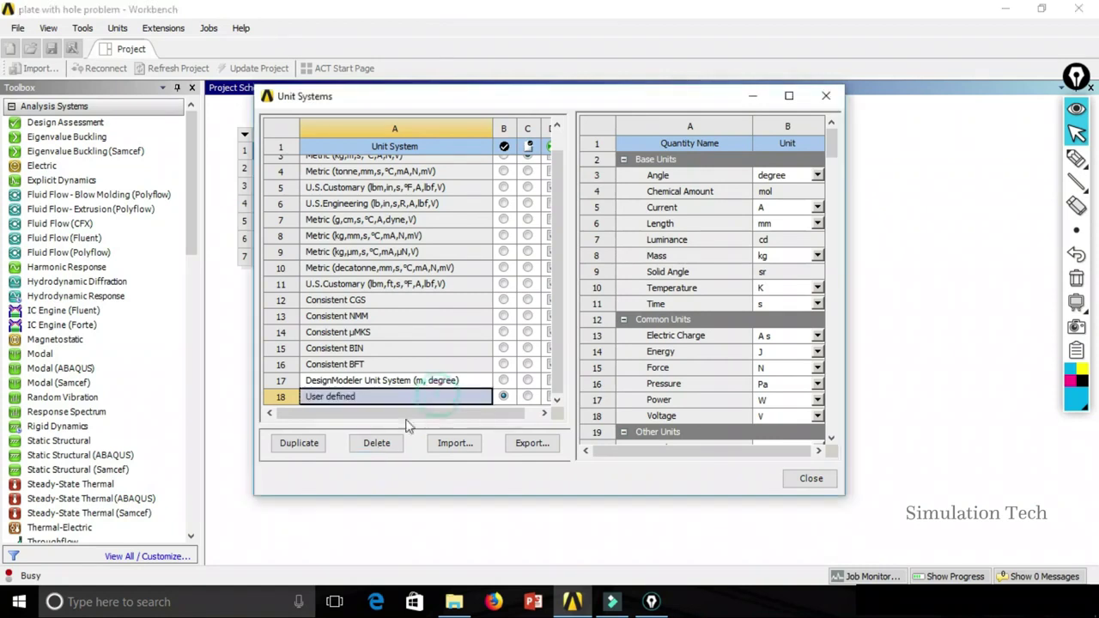
pyautogui.click(378, 444)
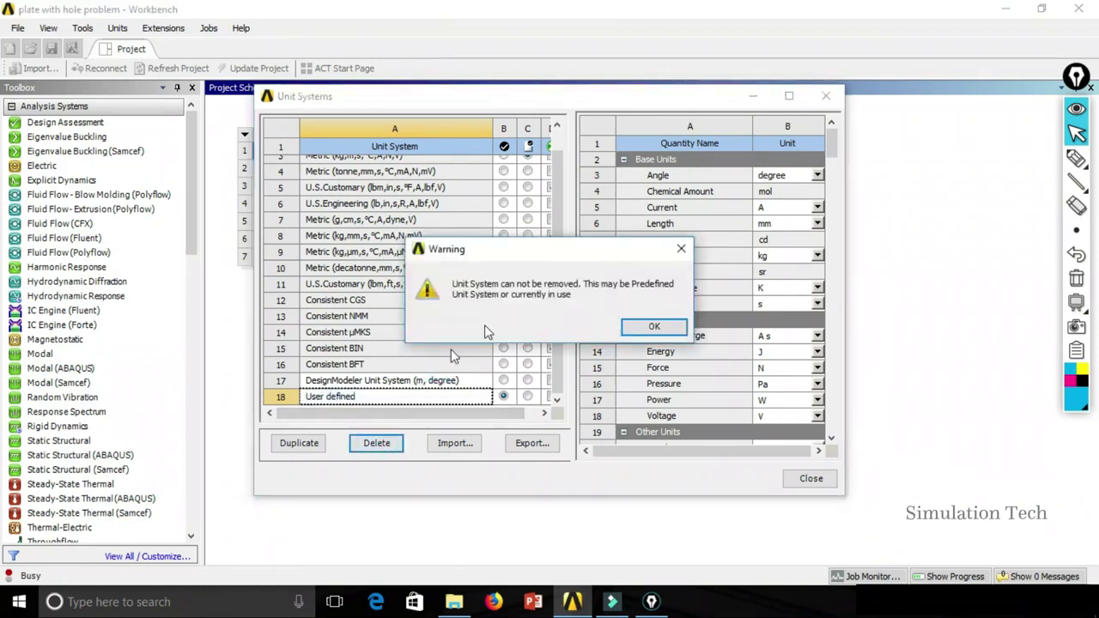
pyautogui.click(650, 327)
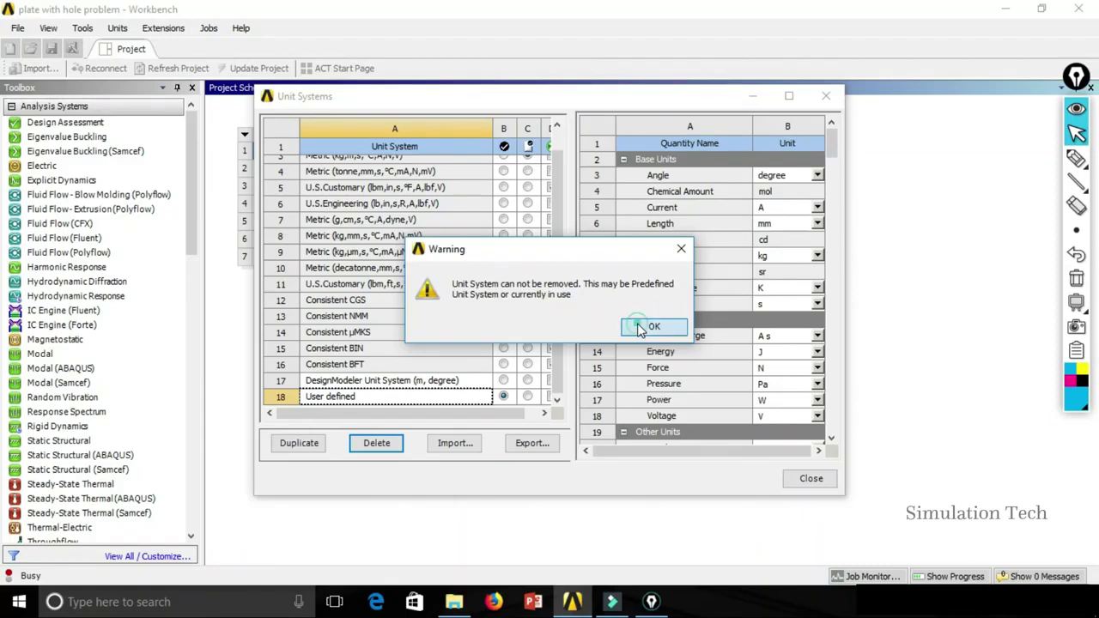
pyautogui.click(810, 479)
# Reactivate Metric (kg,m,s,°C,A,N,V), delete the User defined system, and select the Metric row.
pyautogui.click(117, 27)
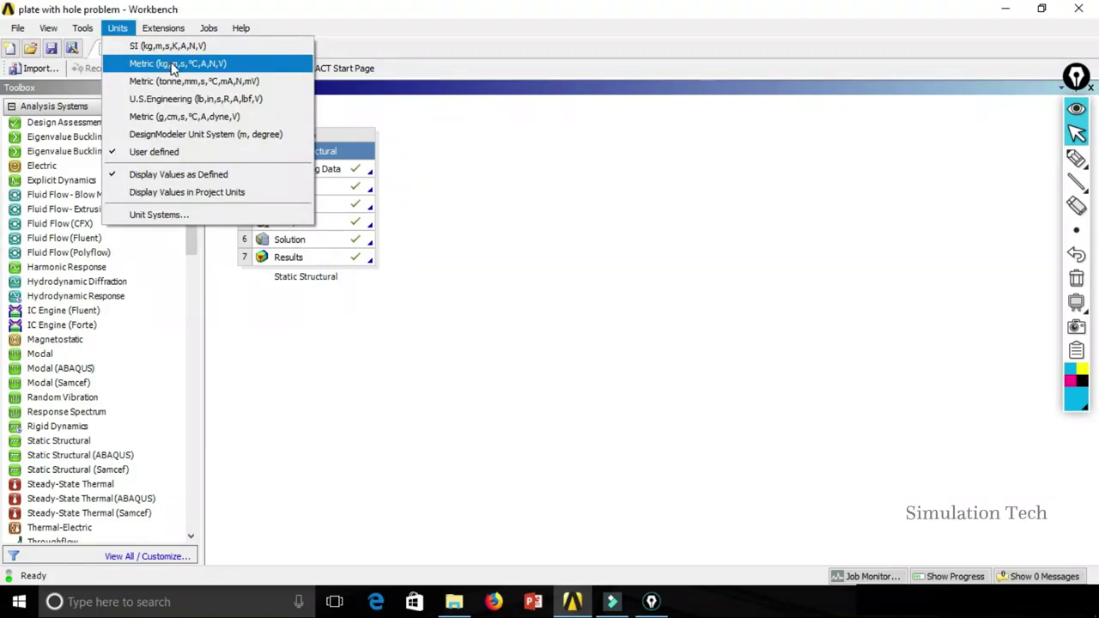
pyautogui.click(174, 67)
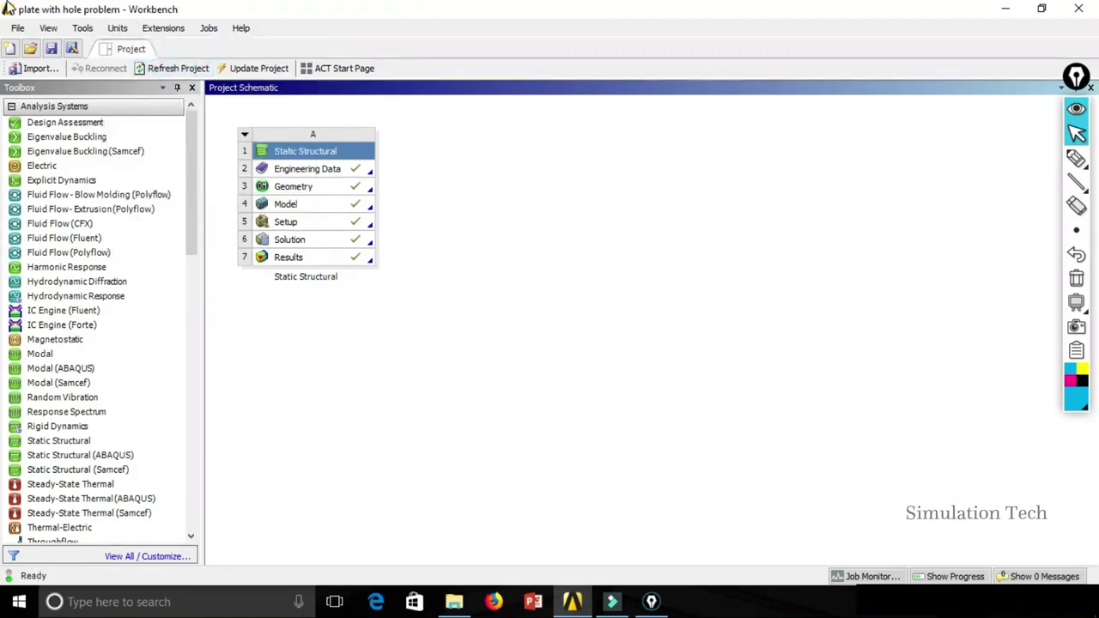
pyautogui.click(118, 28)
pyautogui.click(173, 213)
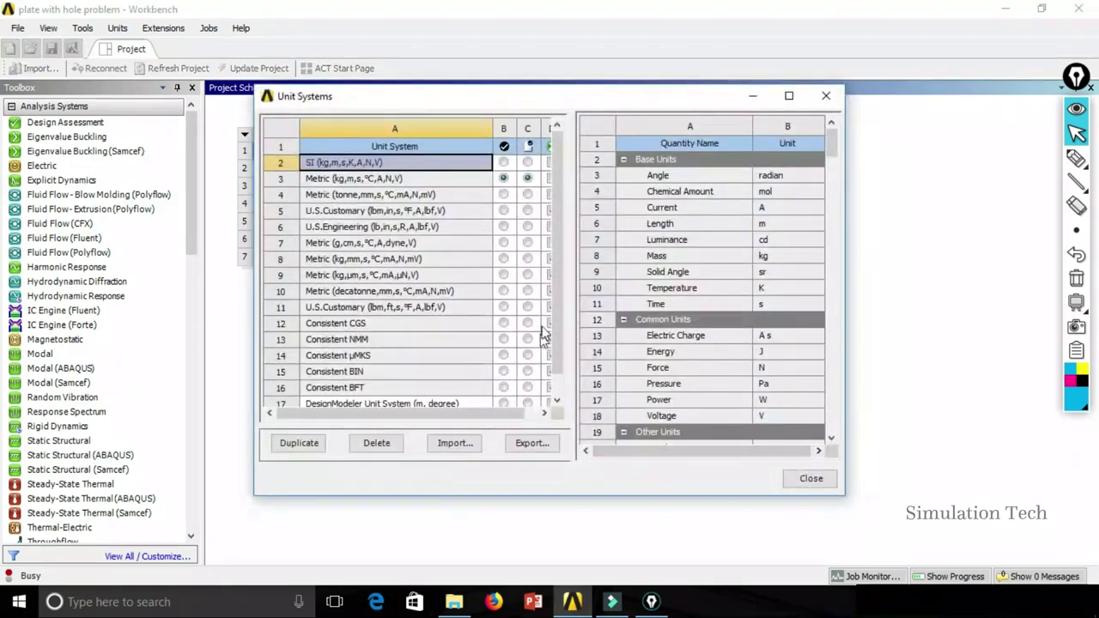
pyautogui.scroll(-1, 559, 334)
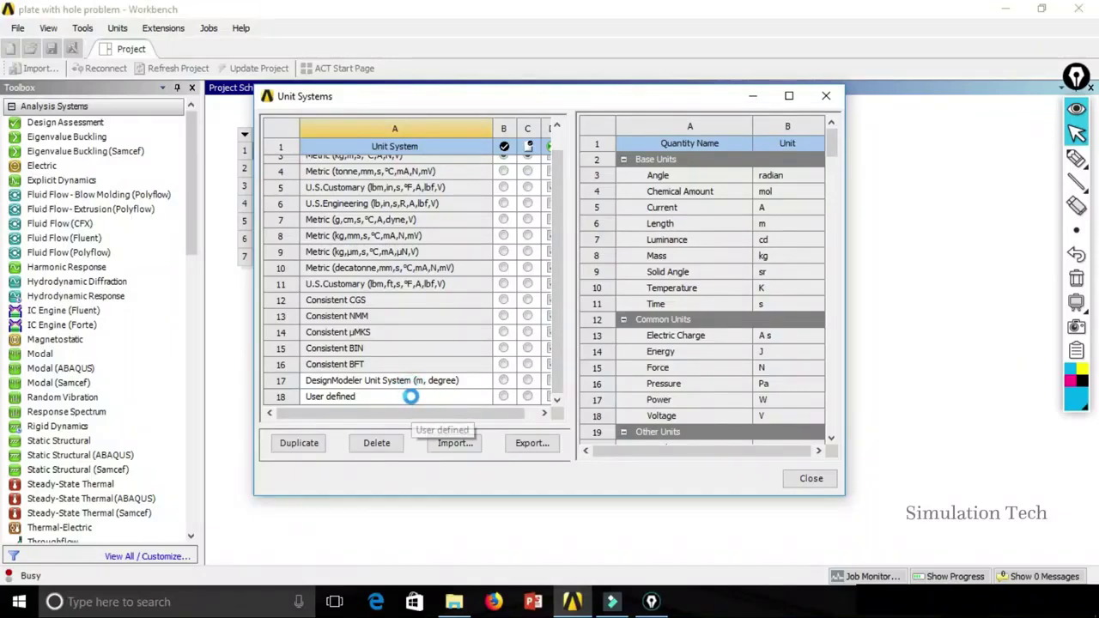
pyautogui.click(402, 396)
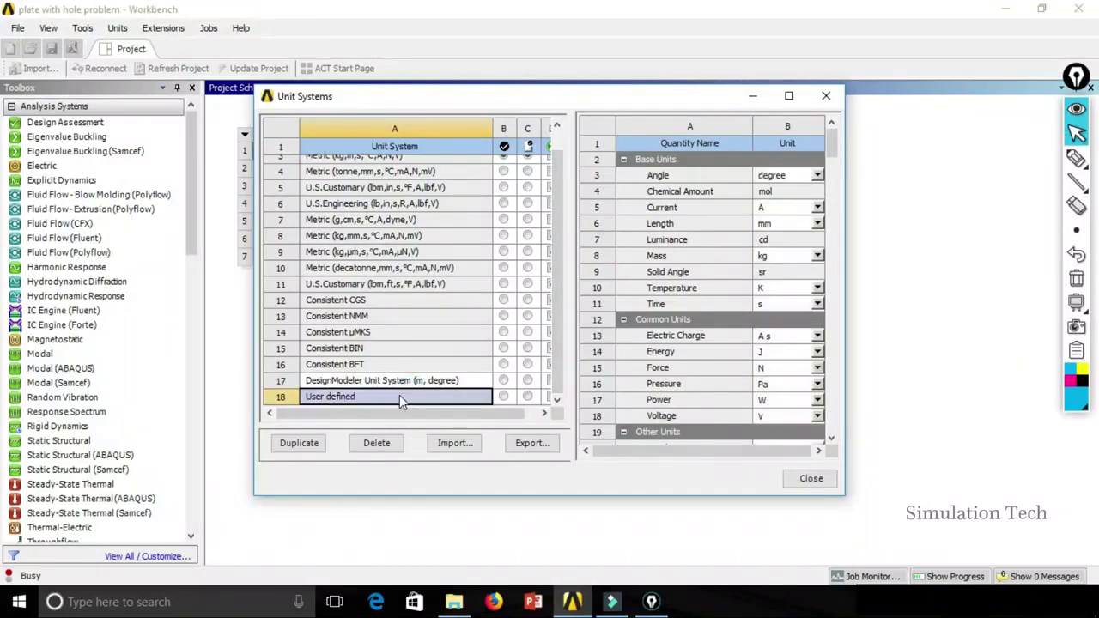
pyautogui.click(370, 446)
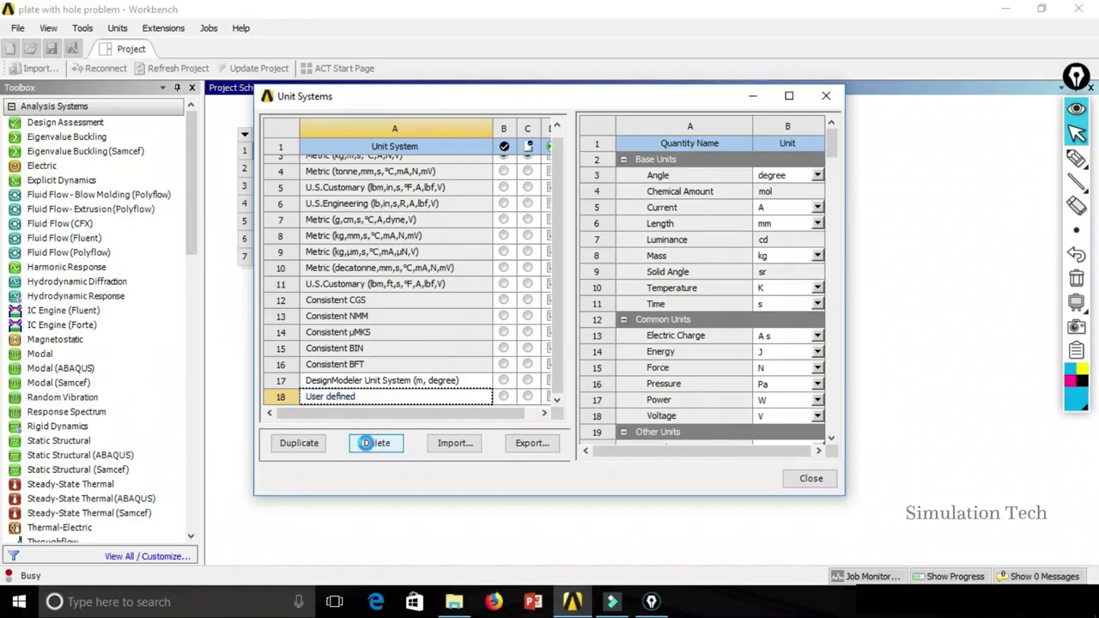
pyautogui.click(558, 366)
pyautogui.moveTo(558, 383); pyautogui.dragTo(552, 310)
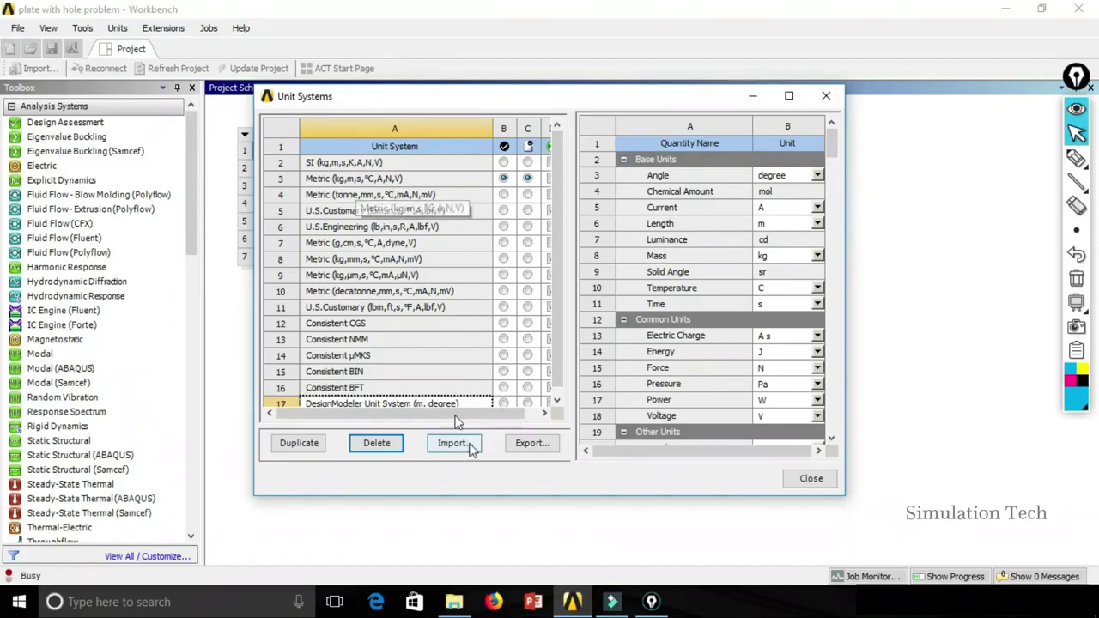
pyautogui.click(387, 178)
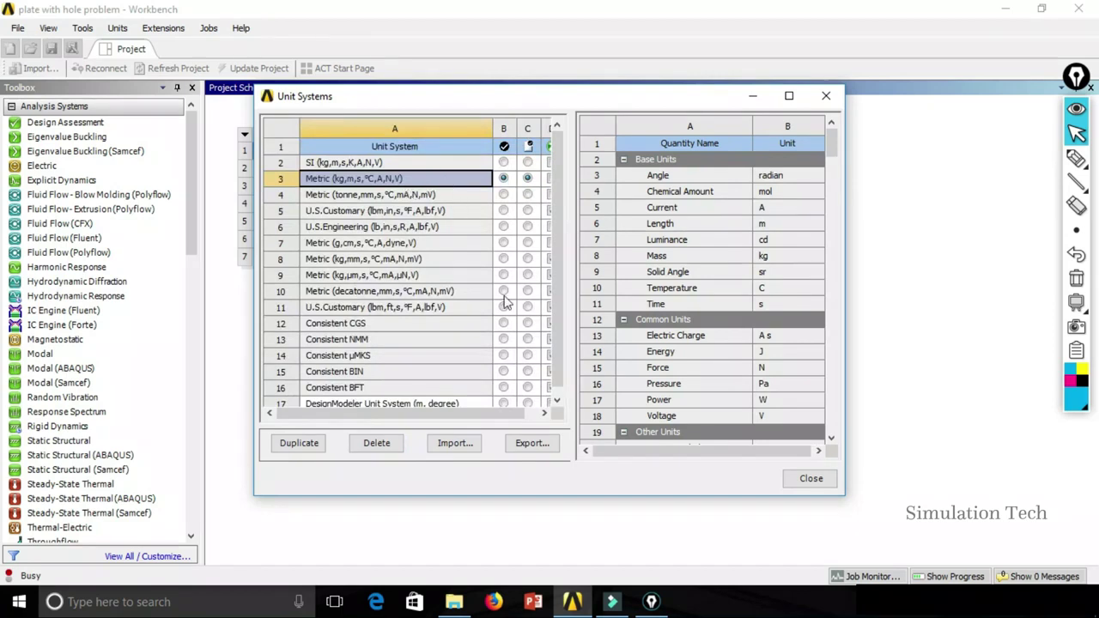
pyautogui.click(526, 444)
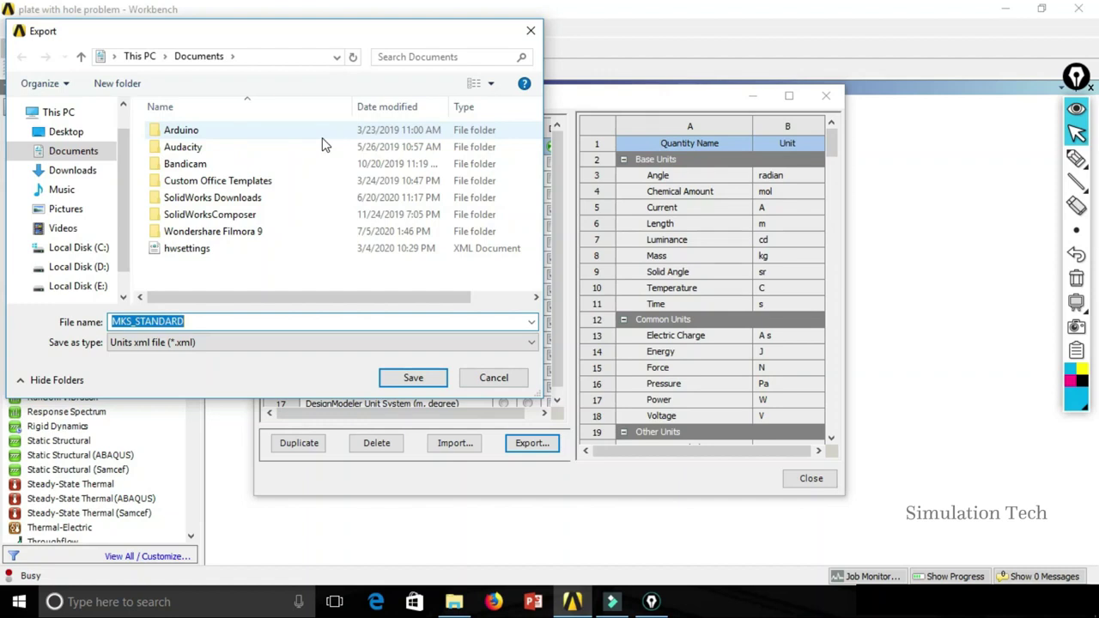
pyautogui.click(481, 377)
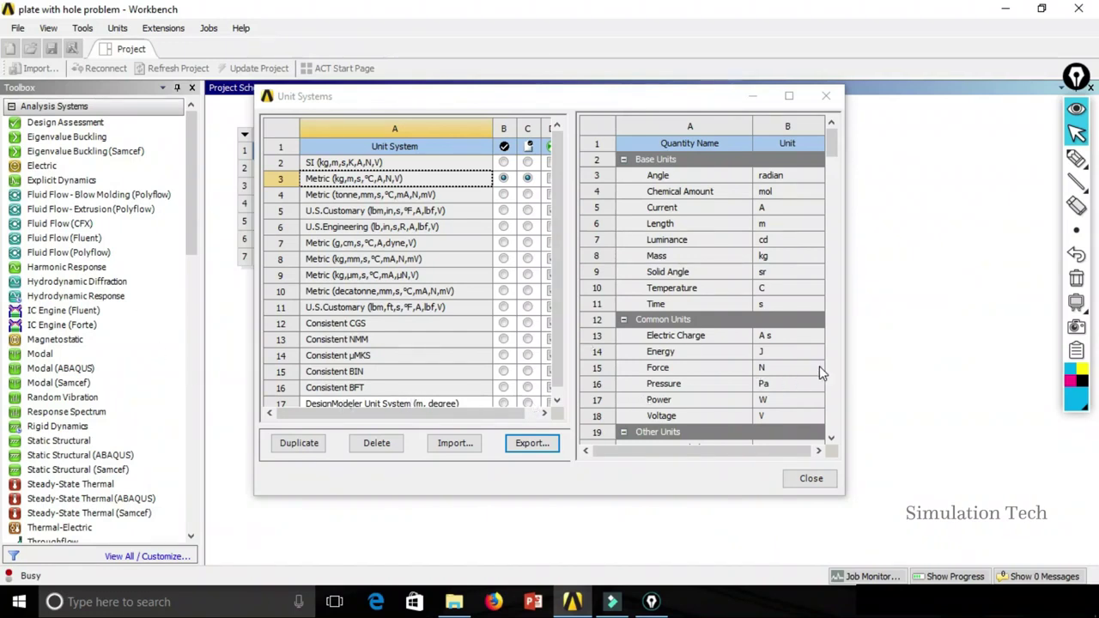
pyautogui.click(454, 443)
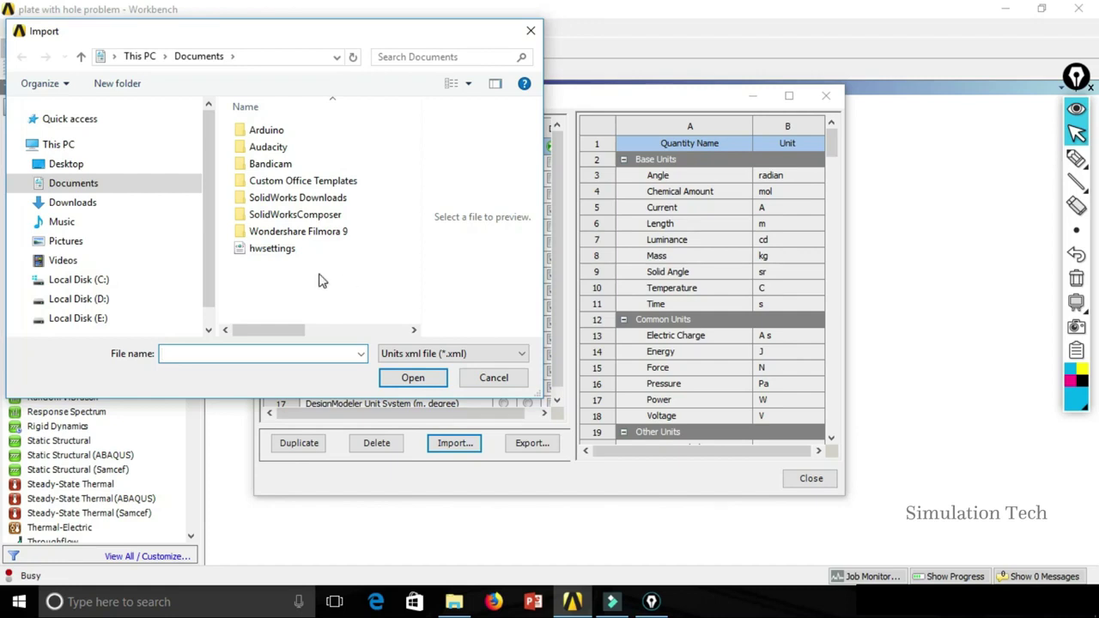
pyautogui.click(493, 379)
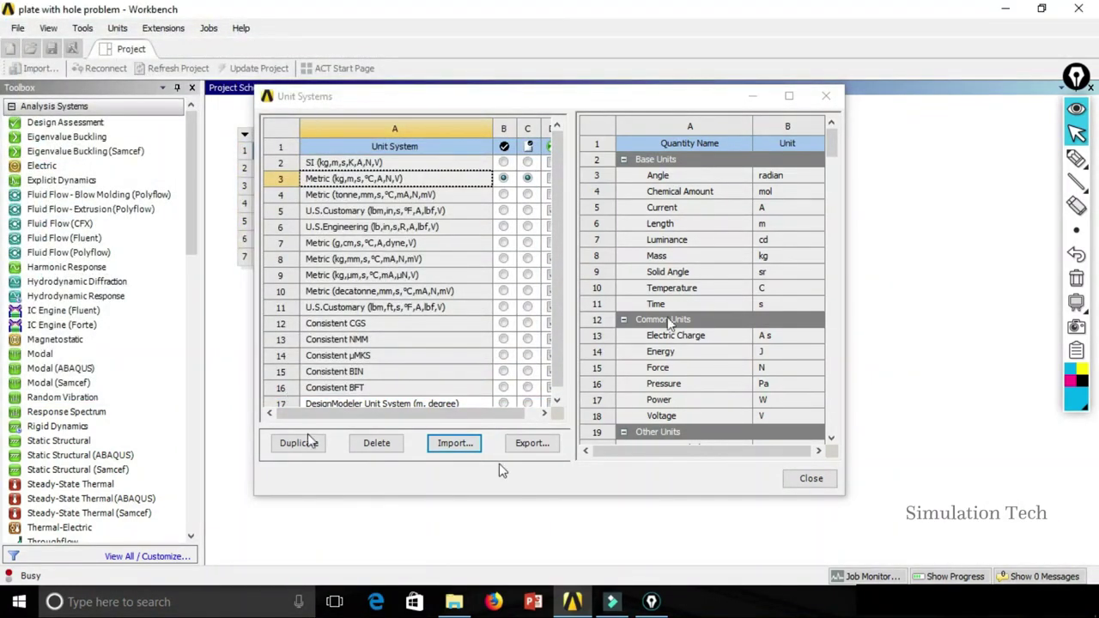